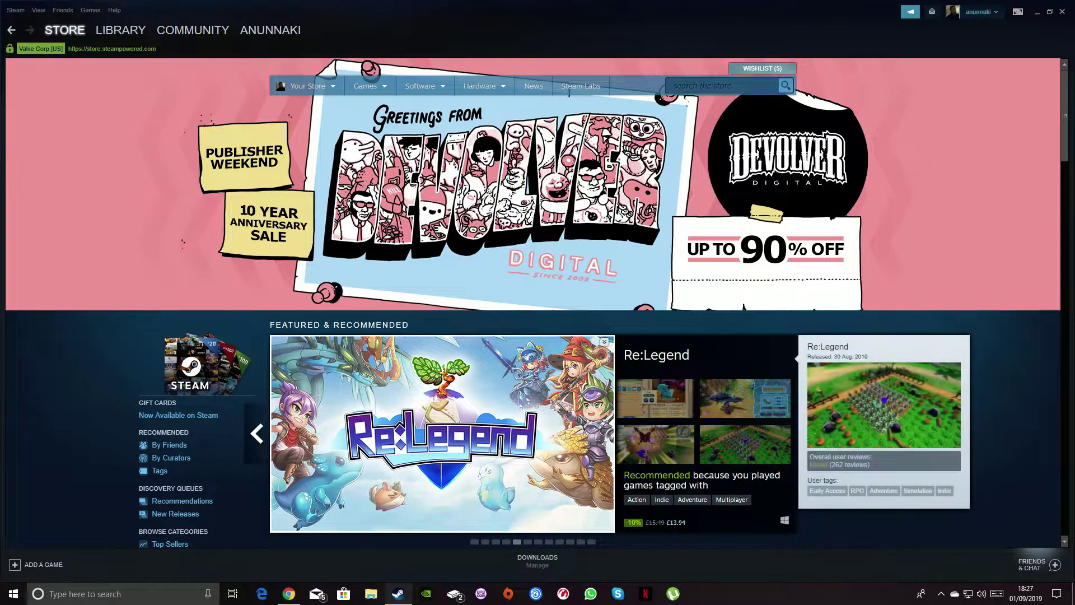
- Show the Steam downloads page and move the Steam icon two places further along the taskbar
left_click(537, 560)
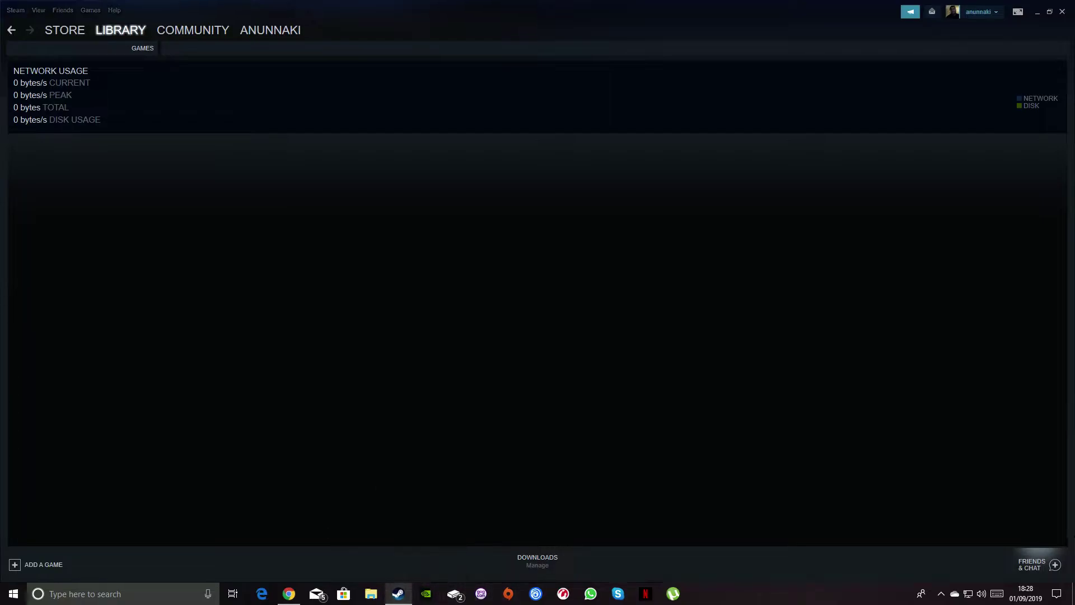
left_click_drag(398, 594, 483, 593)
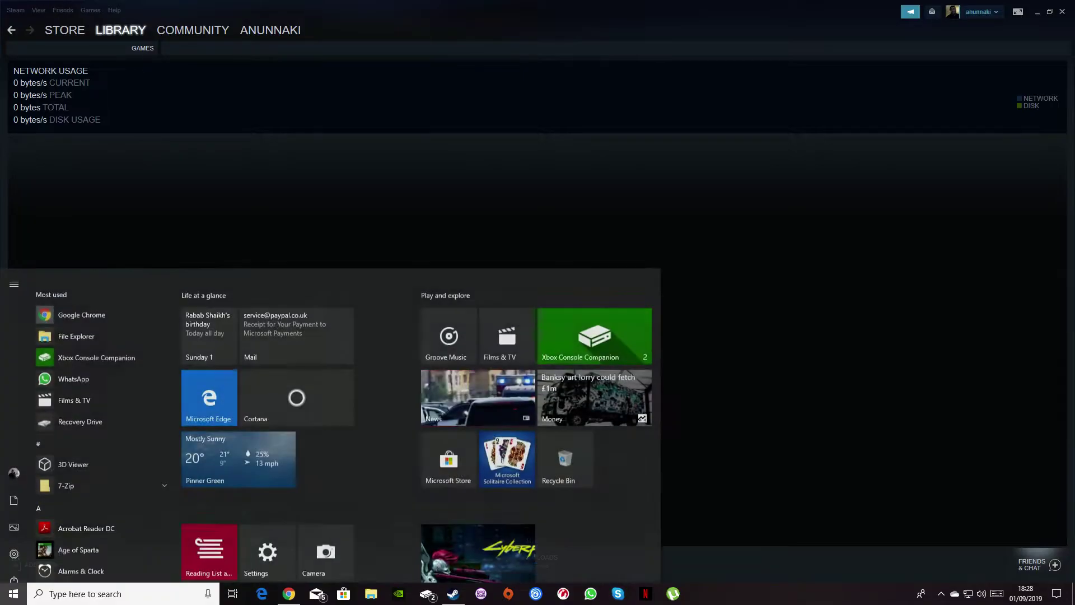
- Open Command Prompt as administrator and allow it to make changes to the device
type("cmd")
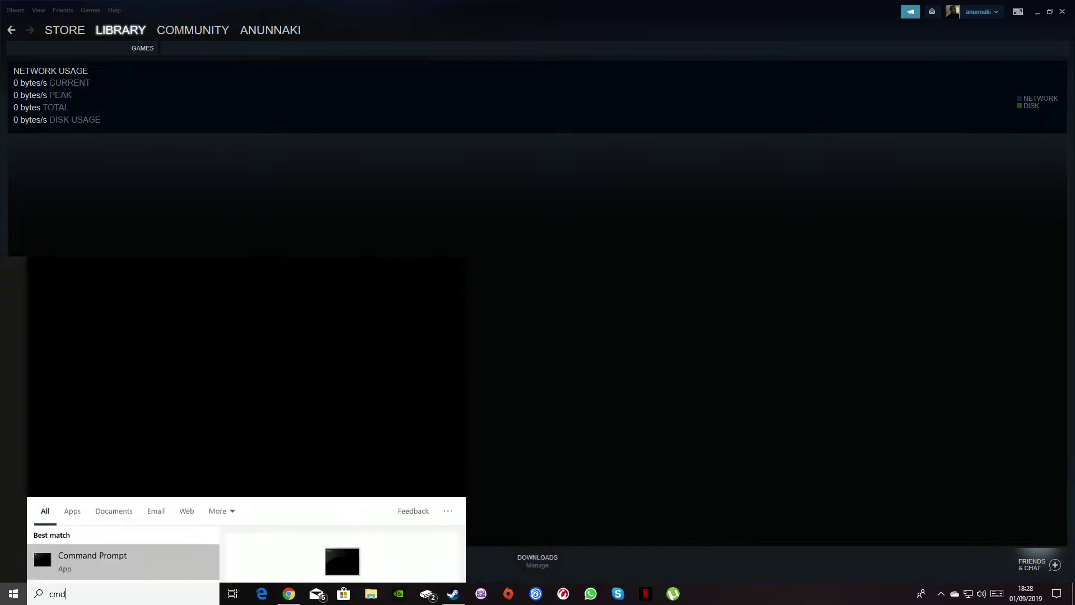
right_click(91, 323)
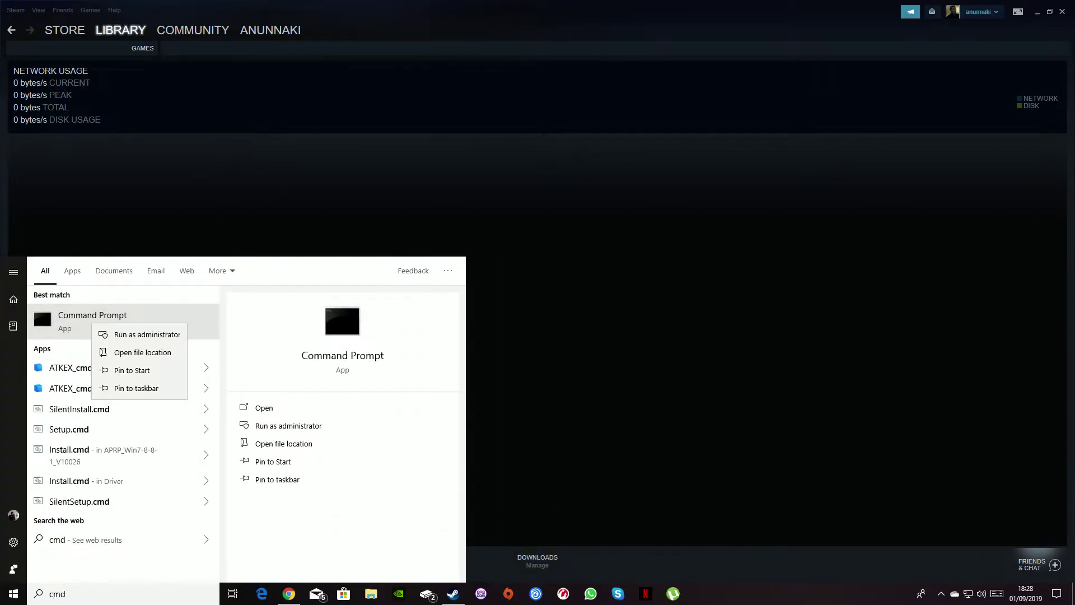
left_click(140, 333)
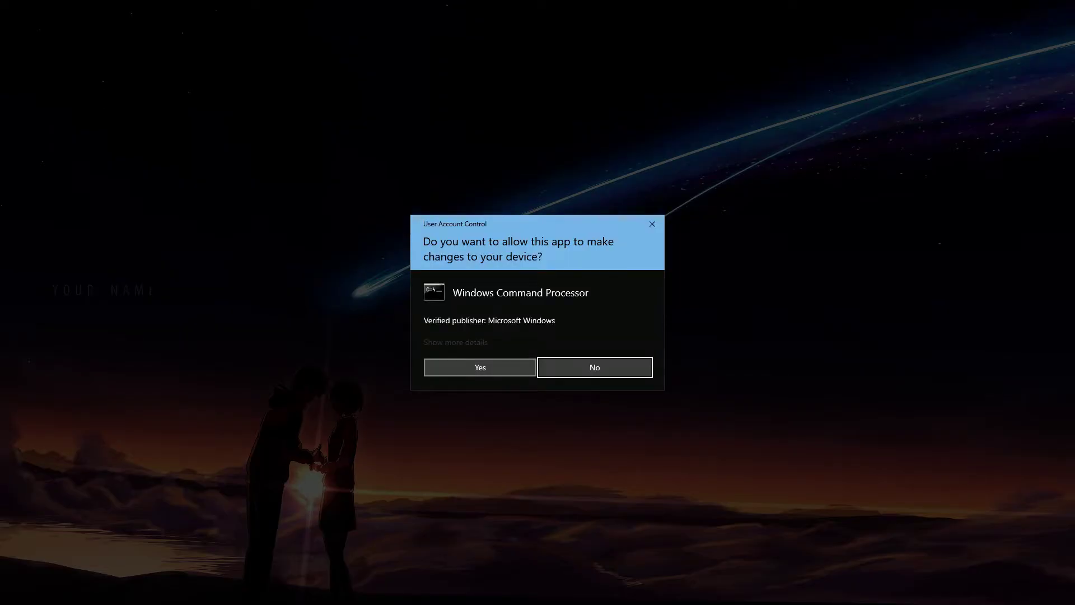
left_click(480, 368)
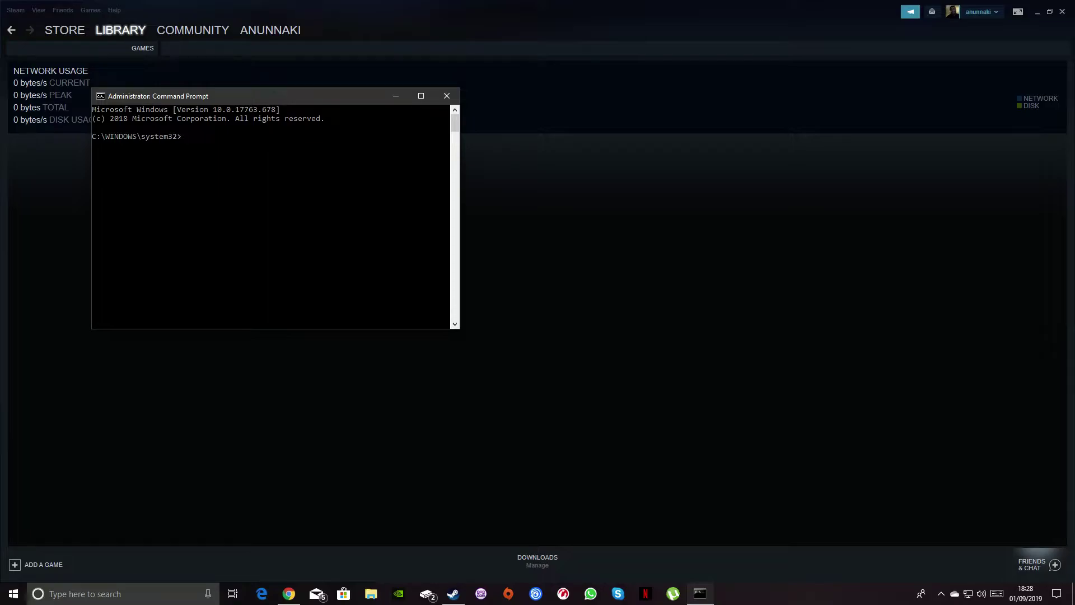
- Flush the DNS resolver cache with ipconfig/flushdns and close the Command Prompt window
type("ipconfig")
type("/flsudhn")
key("BackSpace")
key("BackSpace")
key("BackSpace")
key("BackSpace")
key("BackSpace")
type("ushdn")
key("Return")
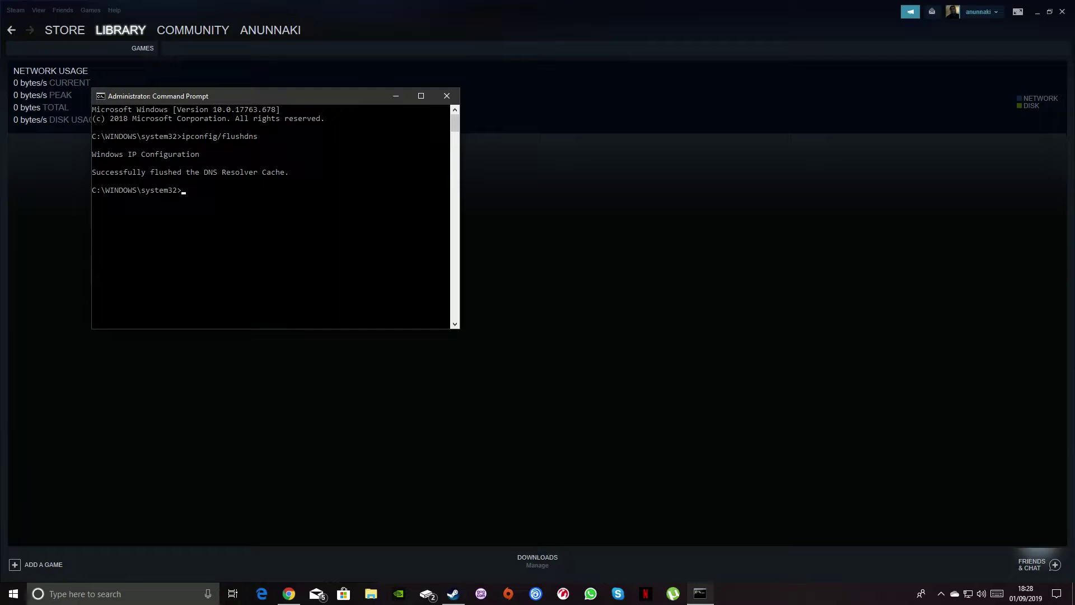
left_click(446, 96)
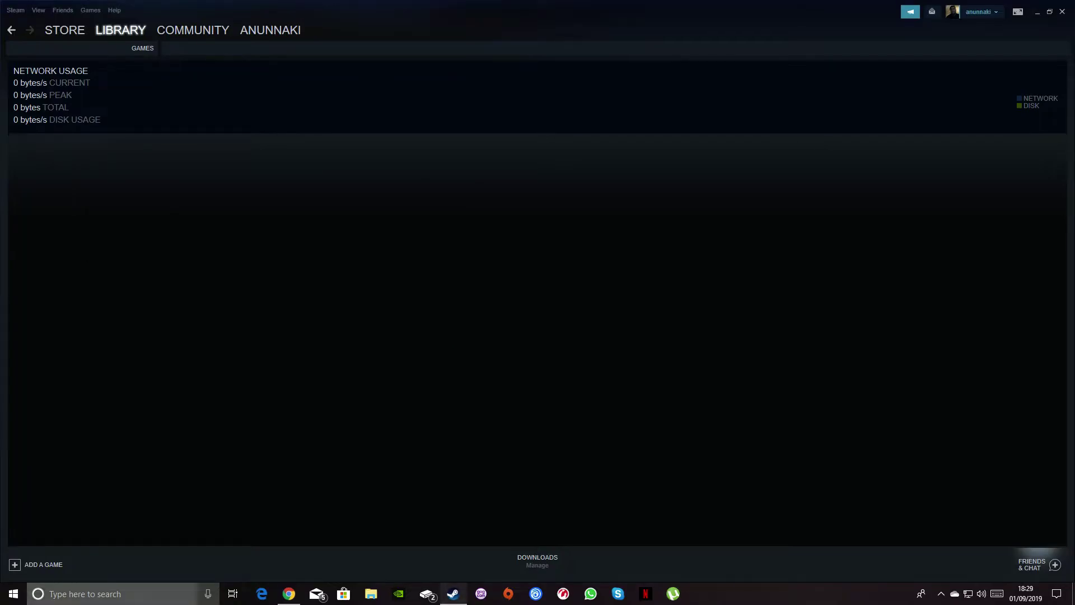
- Start Disk Clean-up for drive C: from the Windows search
left_click(122, 594)
type("disk")
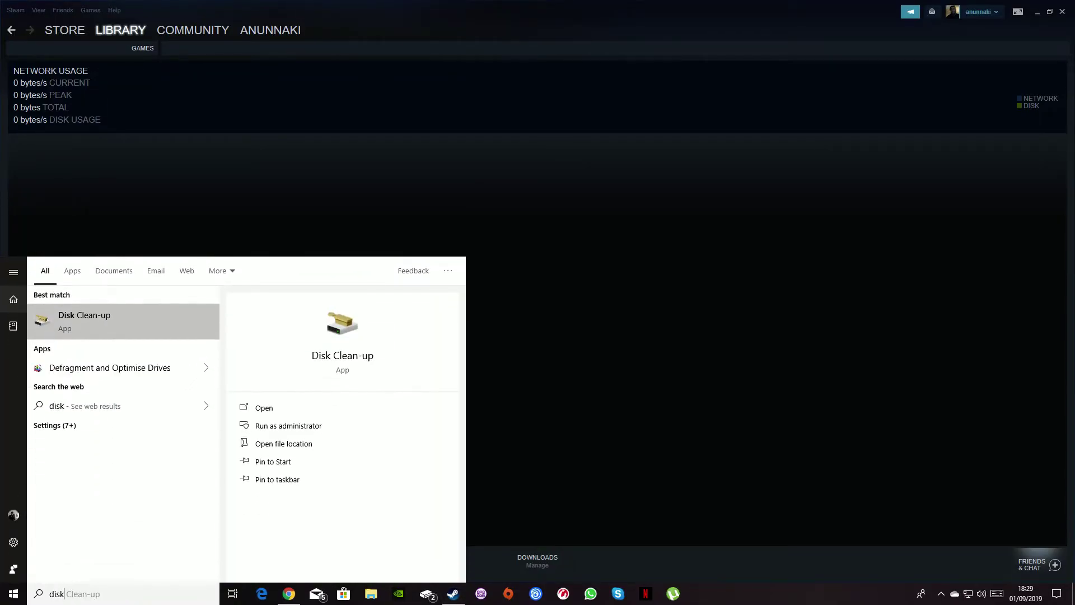
key("Return")
key("Return")
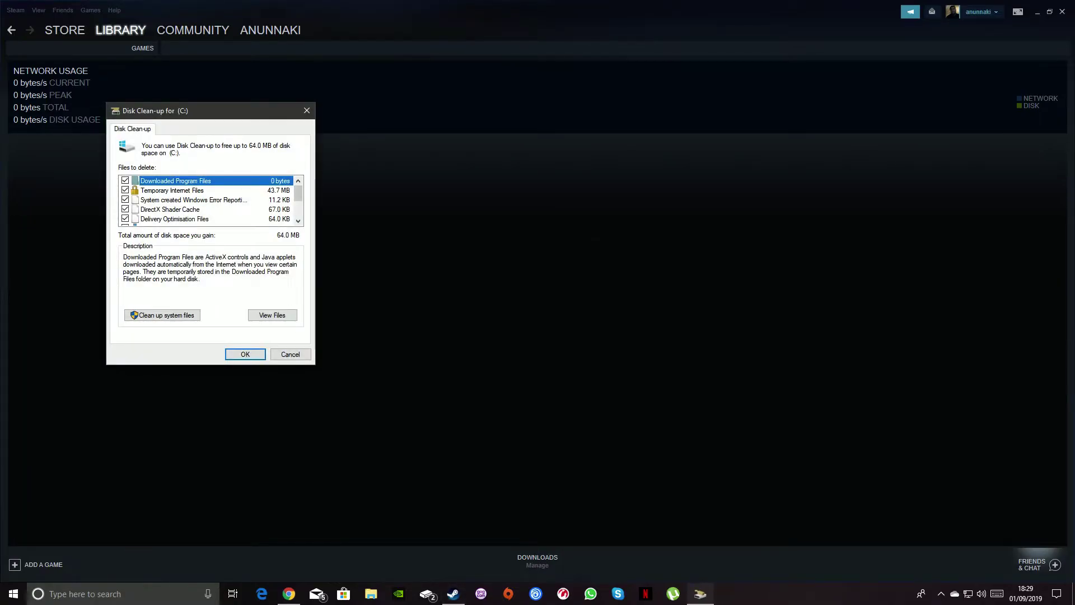
- Rescan drive C: in Disk Clean-up with system files included
scroll(210, 200, "down", 2)
key("alt+s")
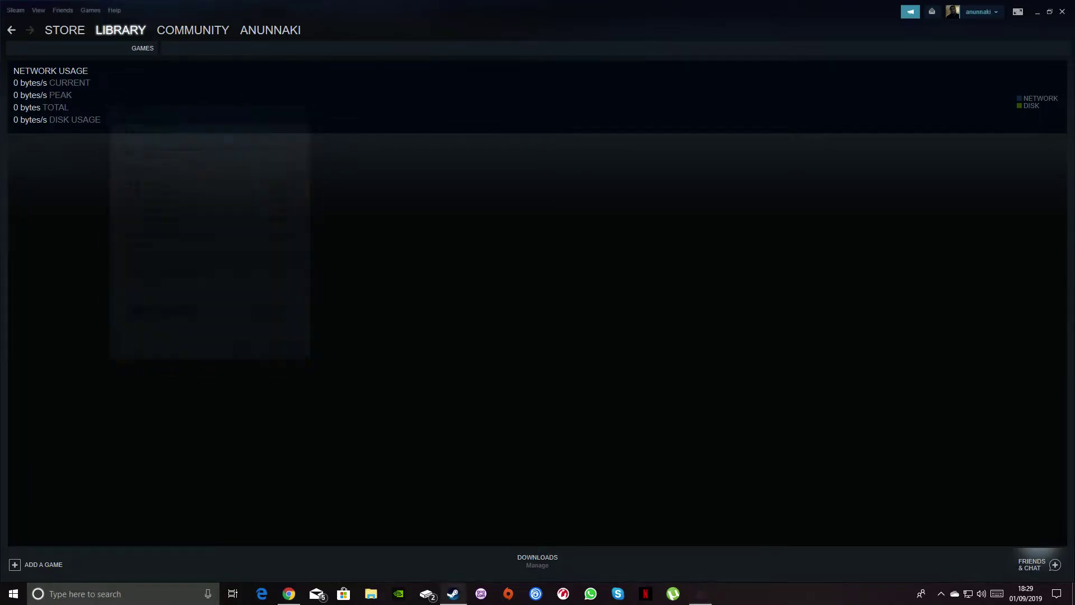
key("Return")
key("Return")
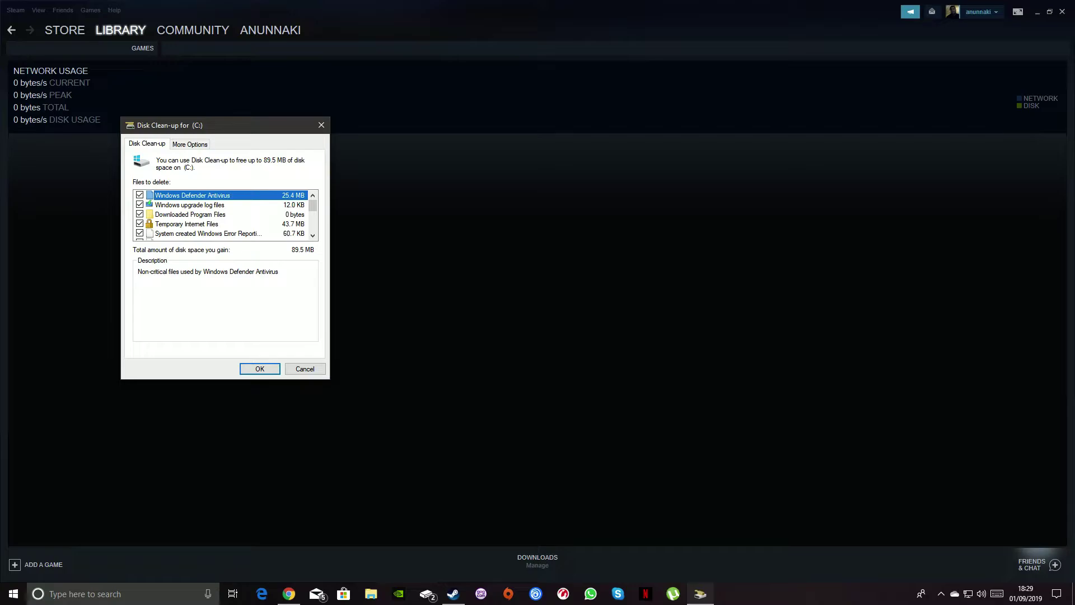
- Review the checked file categories for drive C: and permanently delete those files
scroll(225, 214, "down", 1)
scroll(225, 214, "up", 1)
left_click(313, 235)
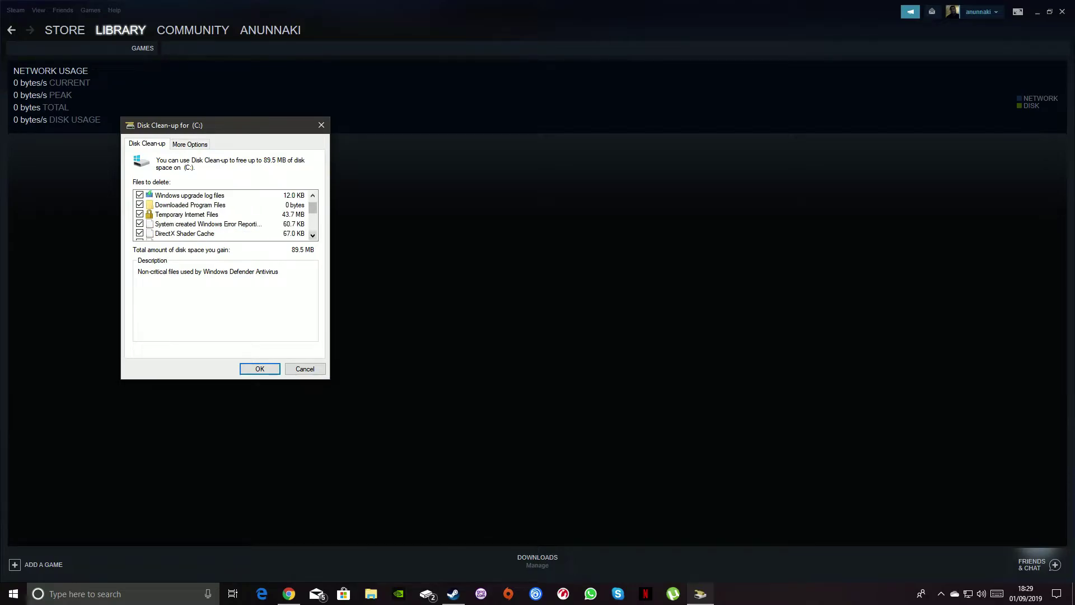
left_click(312, 235)
left_click(312, 236)
left_click(313, 235)
left_click(312, 235)
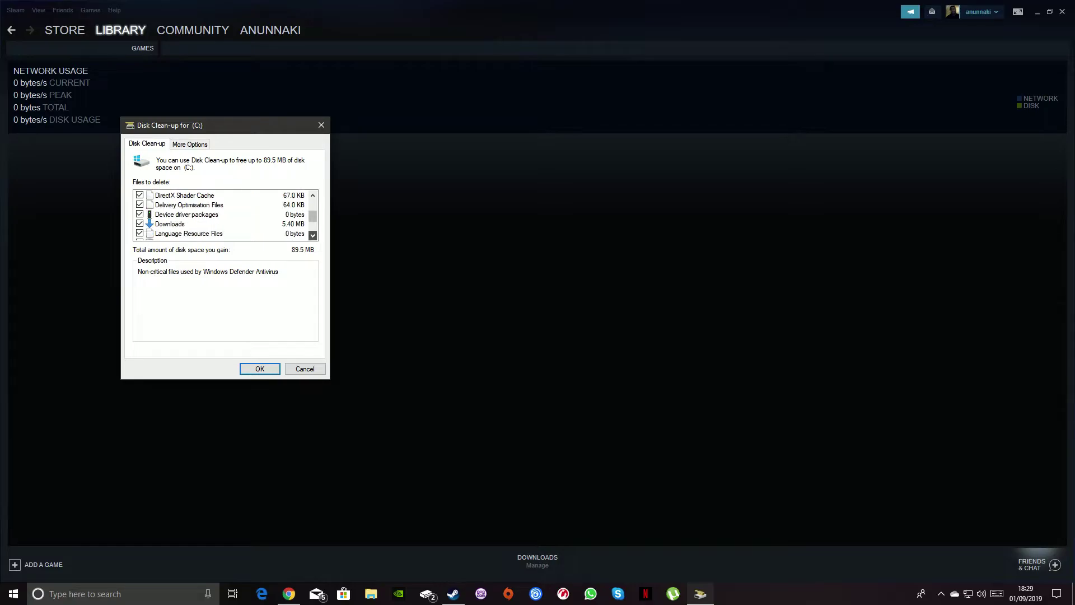
left_click(313, 235)
left_click(313, 236)
left_click(313, 235)
scroll(224, 215, "down", 1)
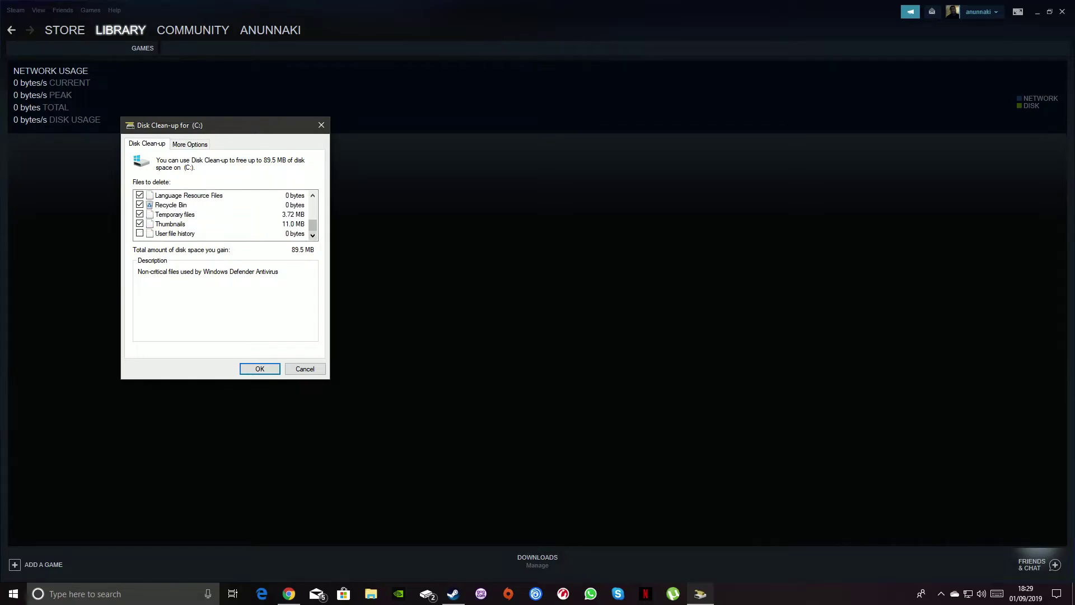
left_click(260, 369)
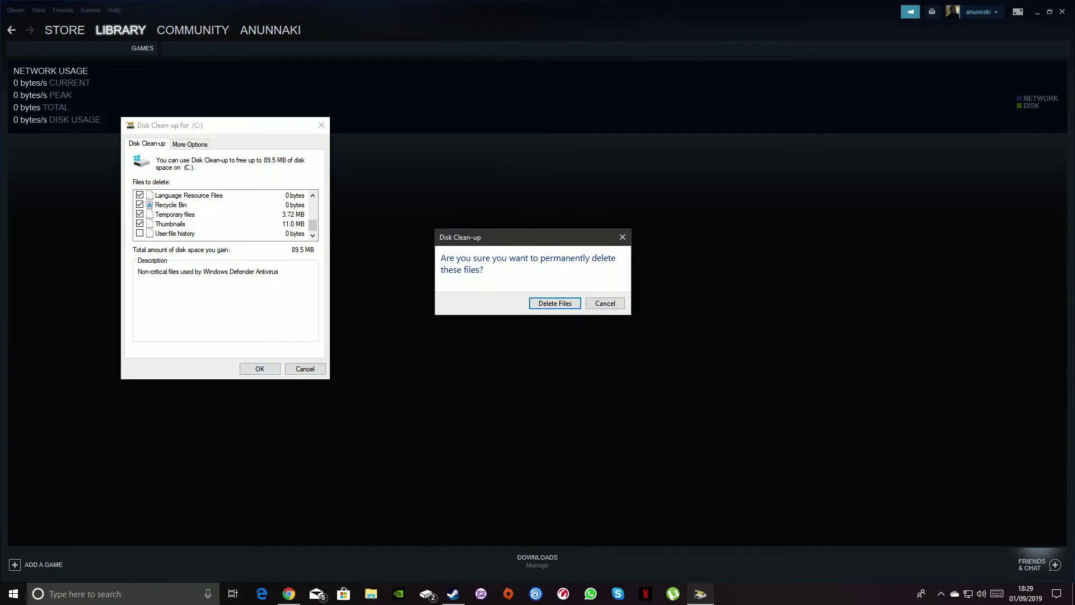
key("Return")
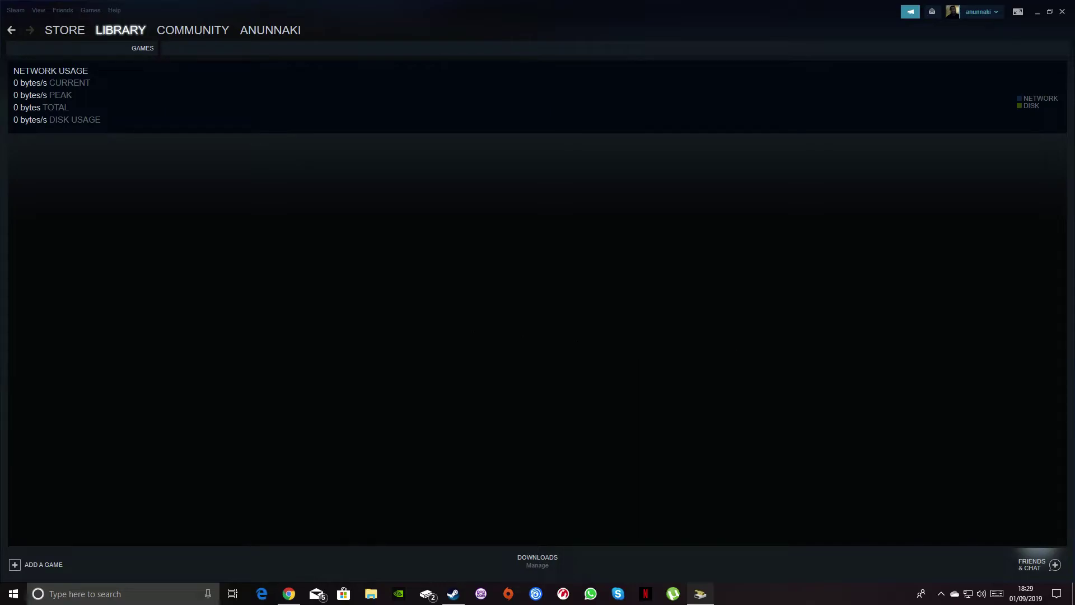
- Open Control Panel from the Windows search
key("super")
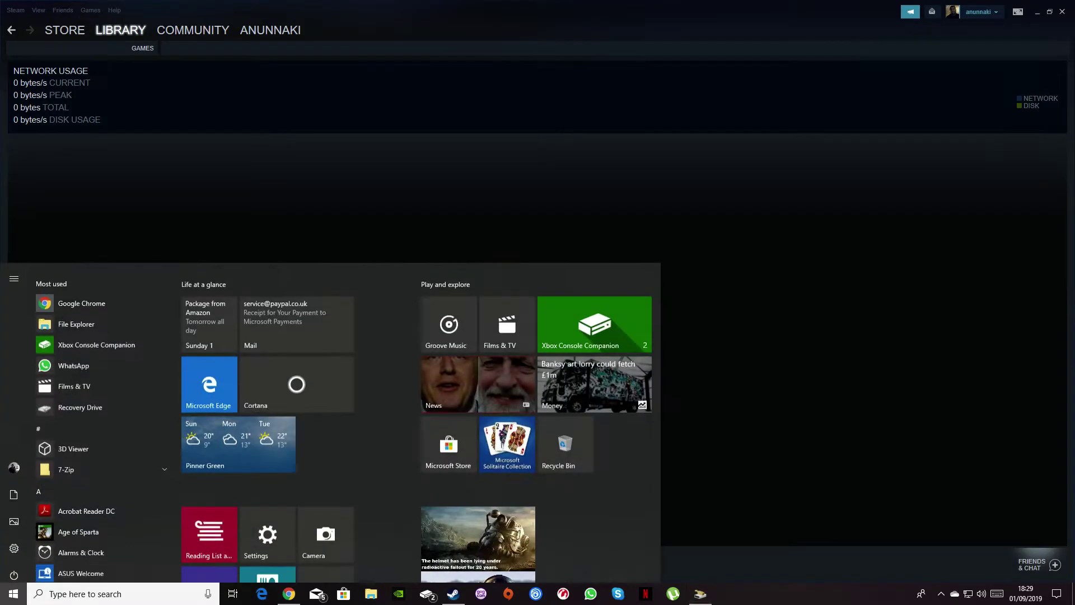
type("win")
key("BackSpace")
key("BackSpace")
key("BackSpace")
type("control")
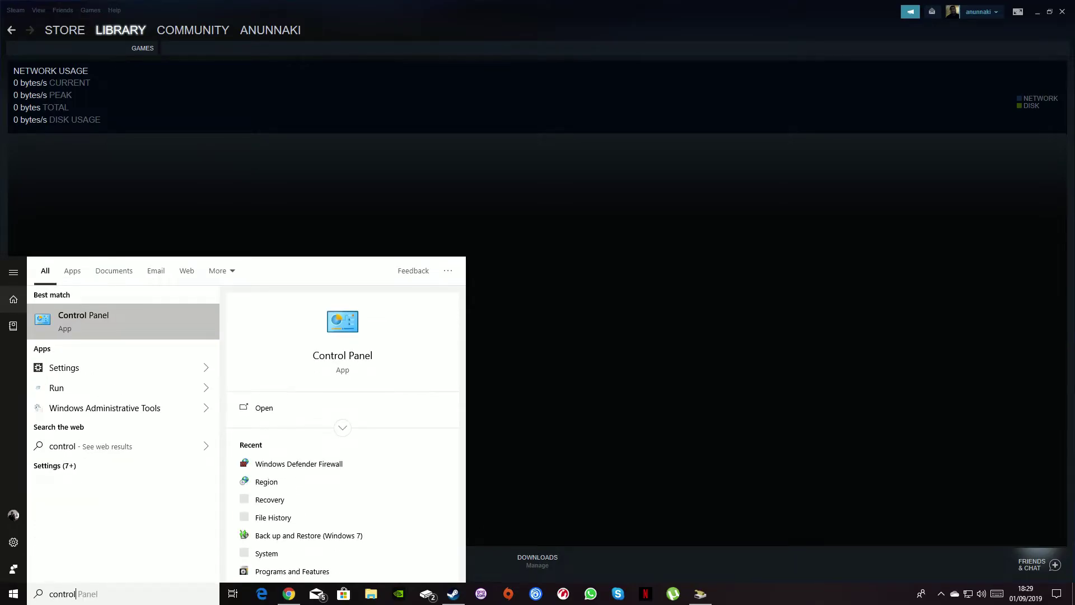
key("Return")
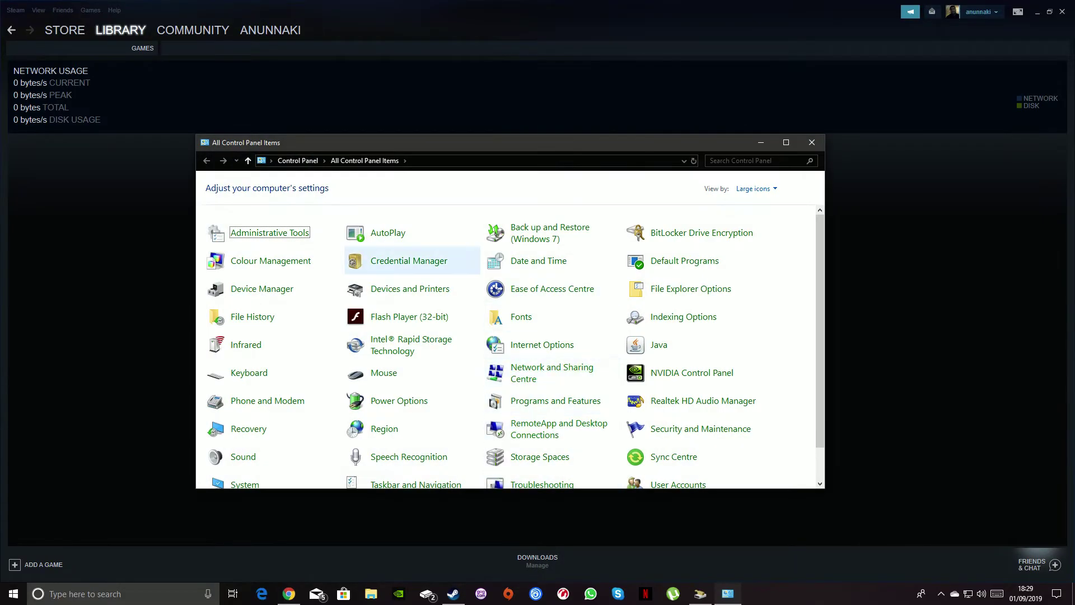
- Enlarge the Control Panel window and set its view to Small icons
left_click(753, 189)
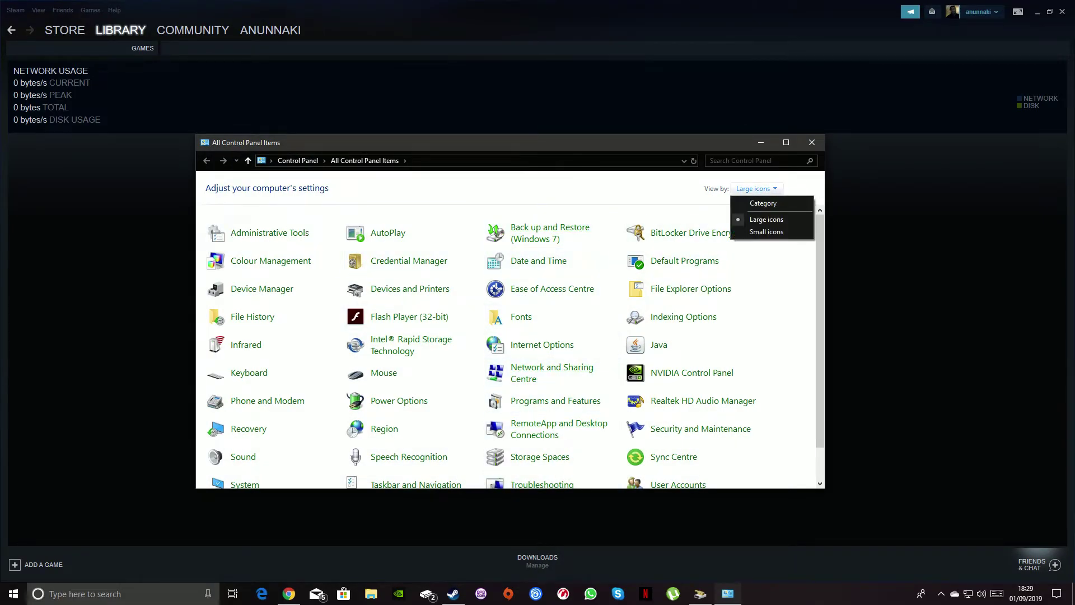
left_click(748, 204)
left_click(679, 189)
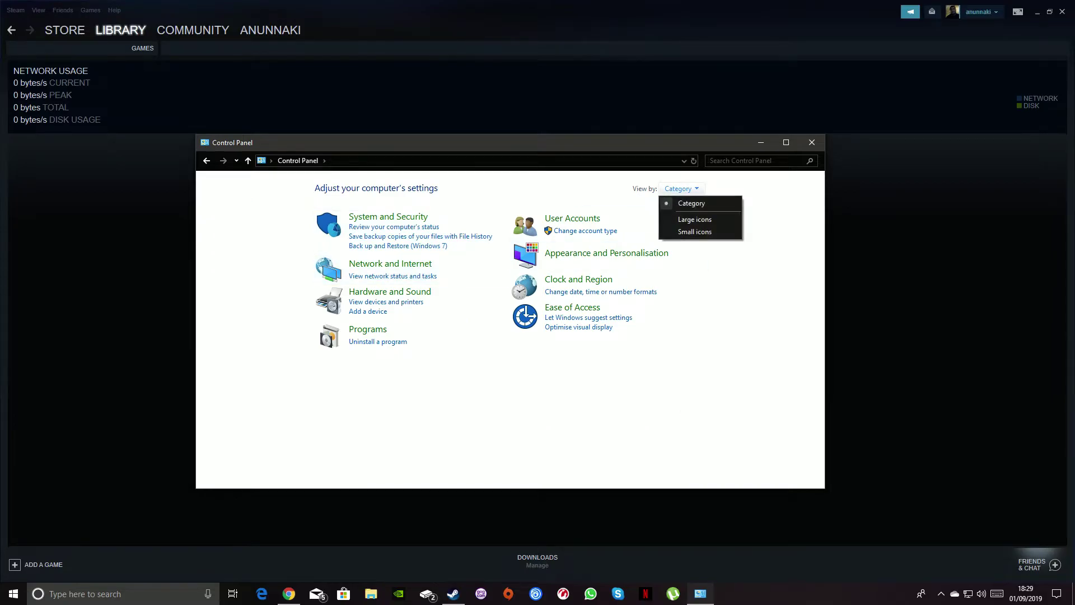
left_click(700, 218)
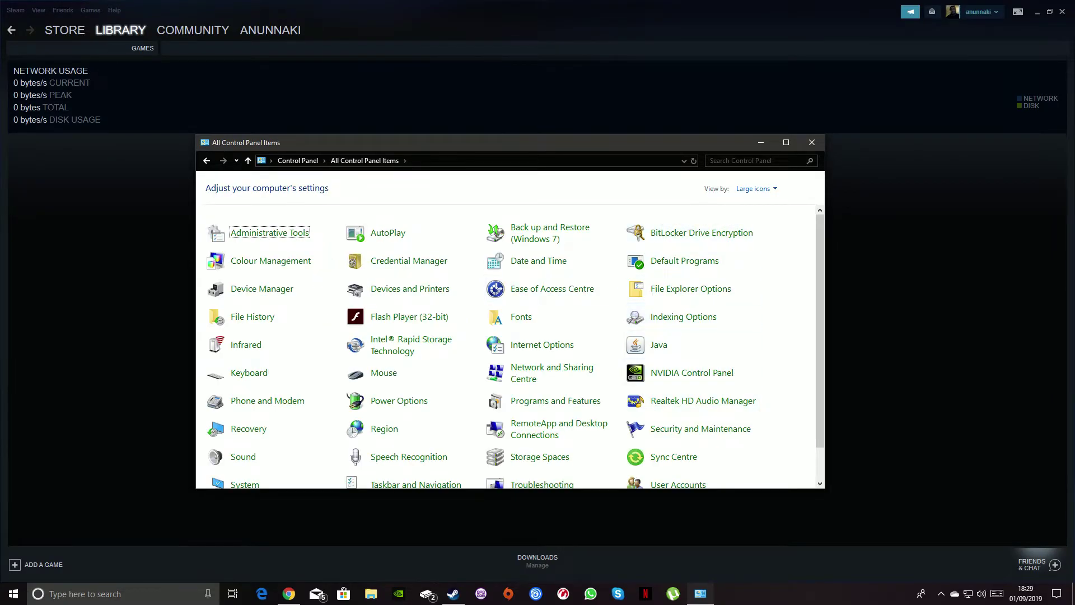
left_click_drag(825, 135, 961, 39)
left_click(890, 93)
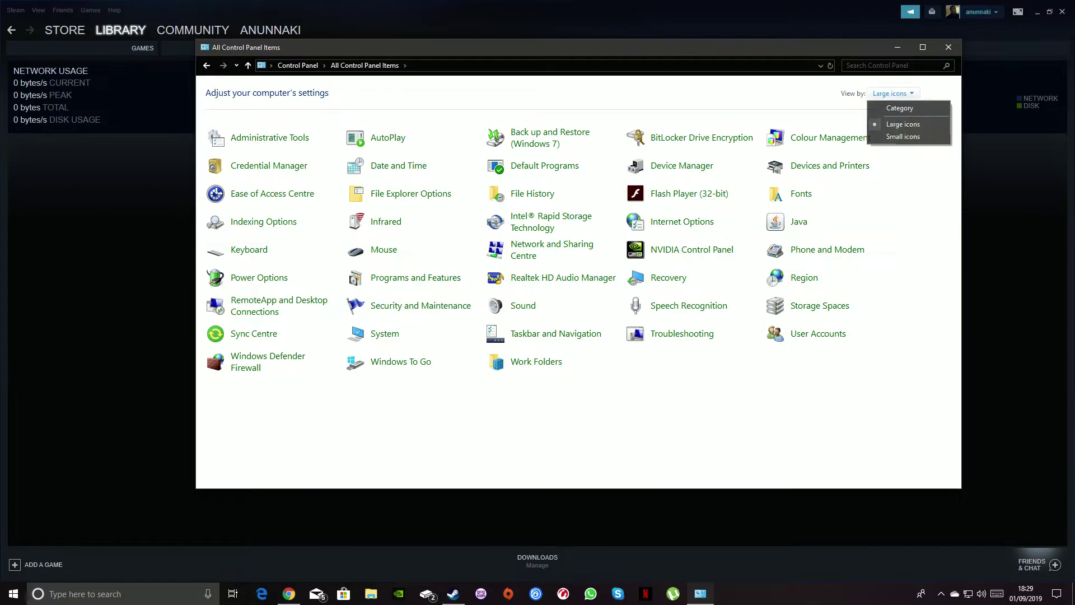
left_click(902, 137)
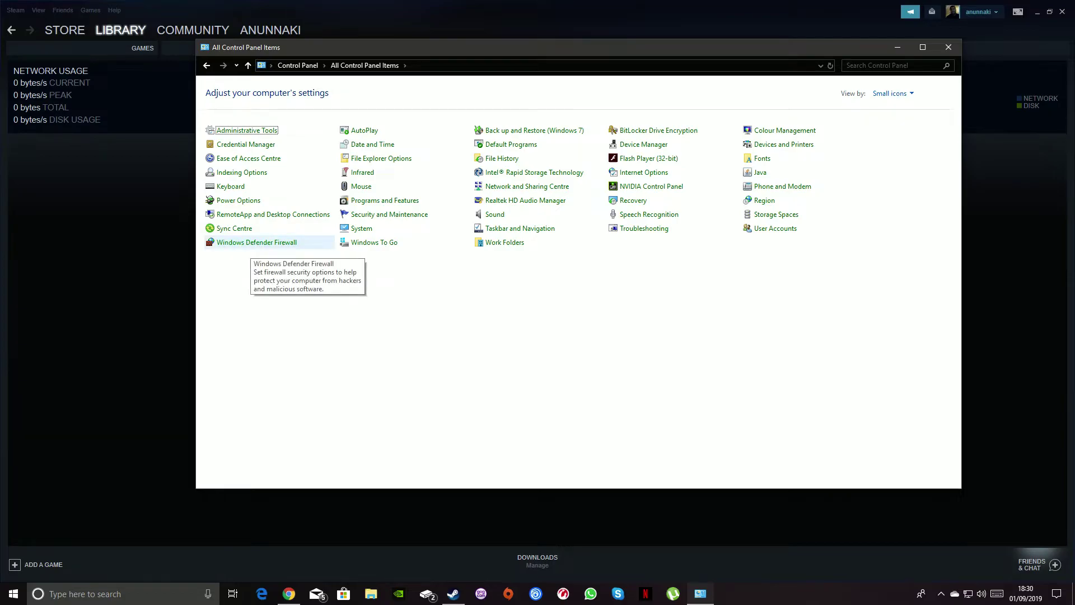
- Search Control Panel for "windows" and open Windows Defender Firewall
left_click(892, 66)
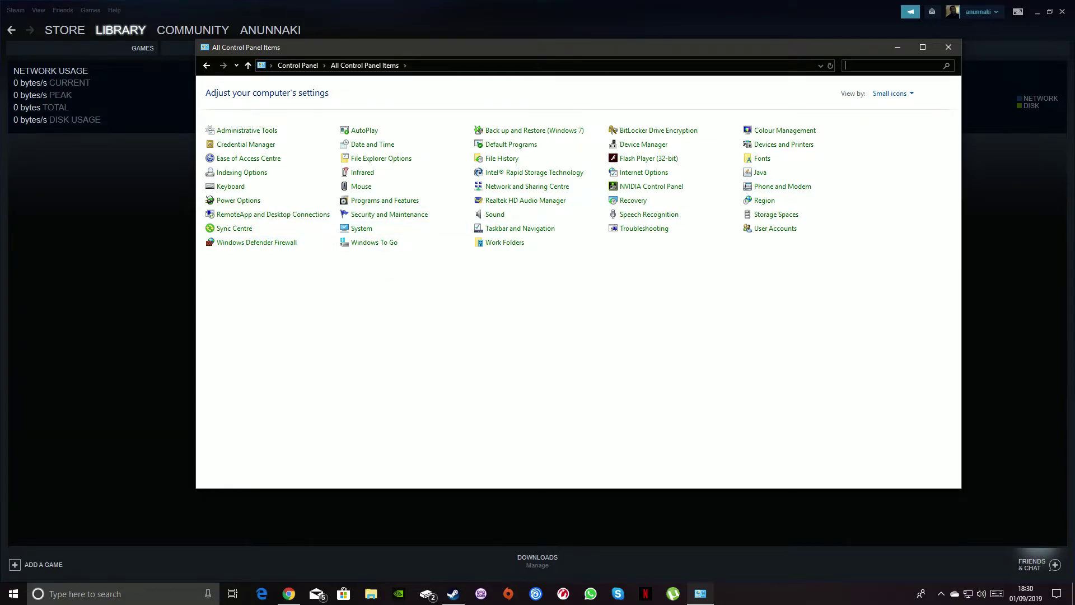
type("windows")
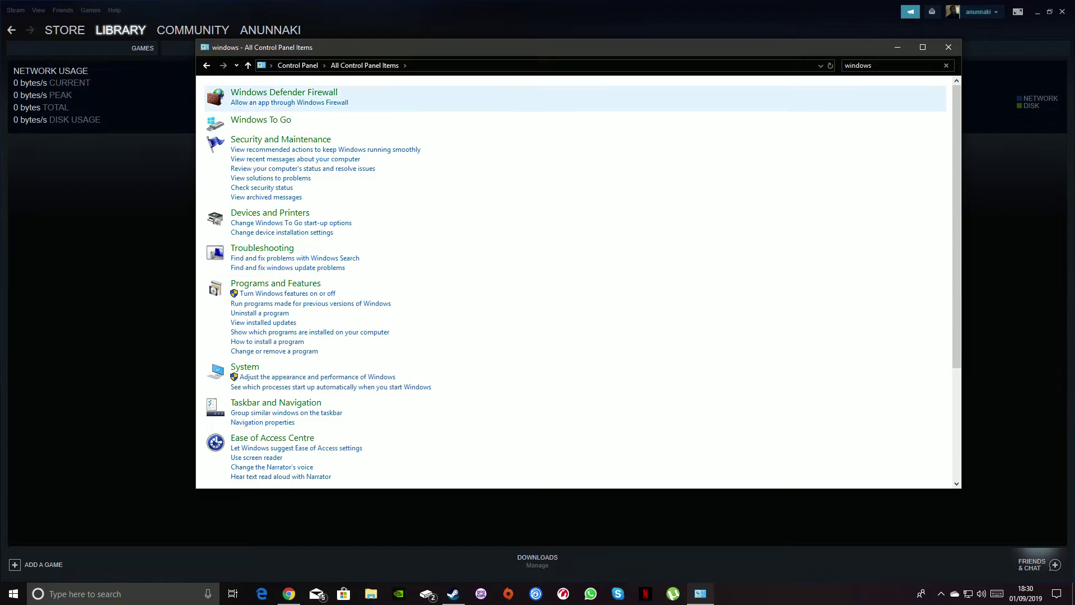
left_click(280, 92)
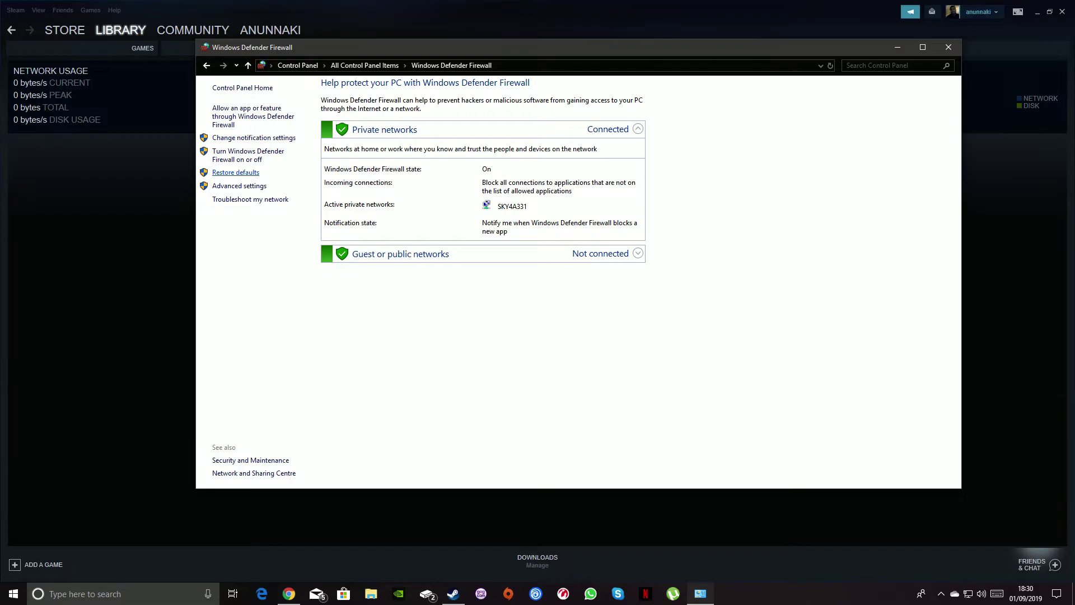
- View the firewall's Restore defaults page and cancel without restoring anything
left_click(235, 172)
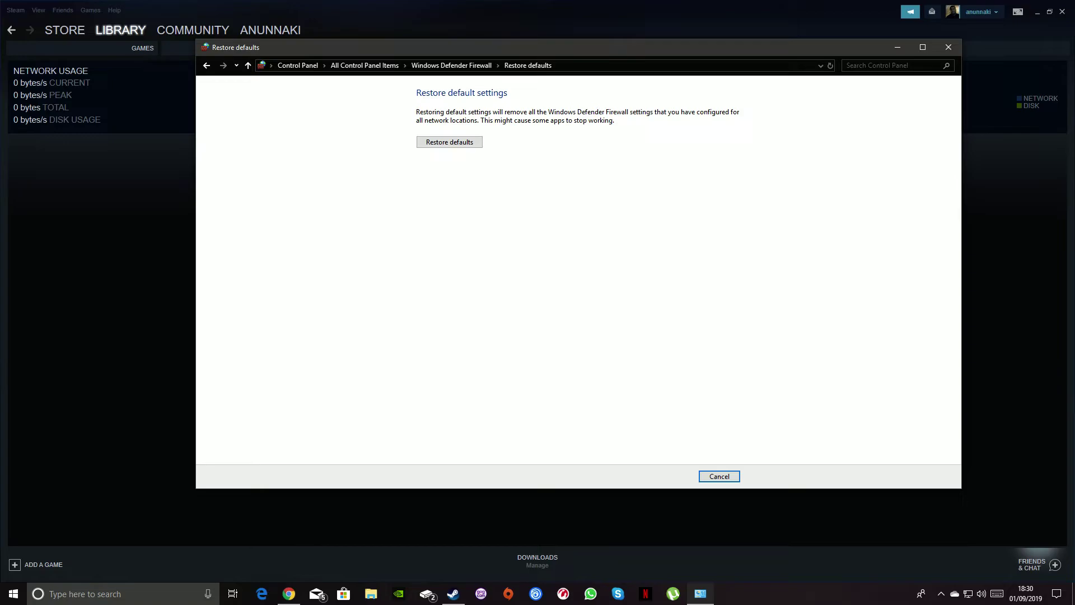
key("Return")
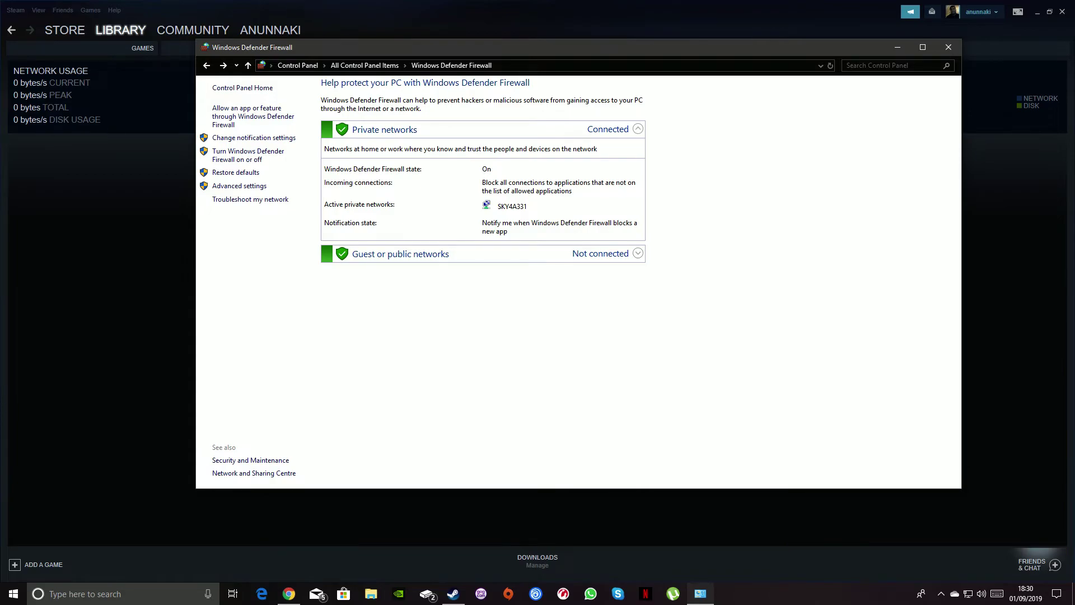
- Close the Windows Defender Firewall window and the Steam window
left_click(948, 47)
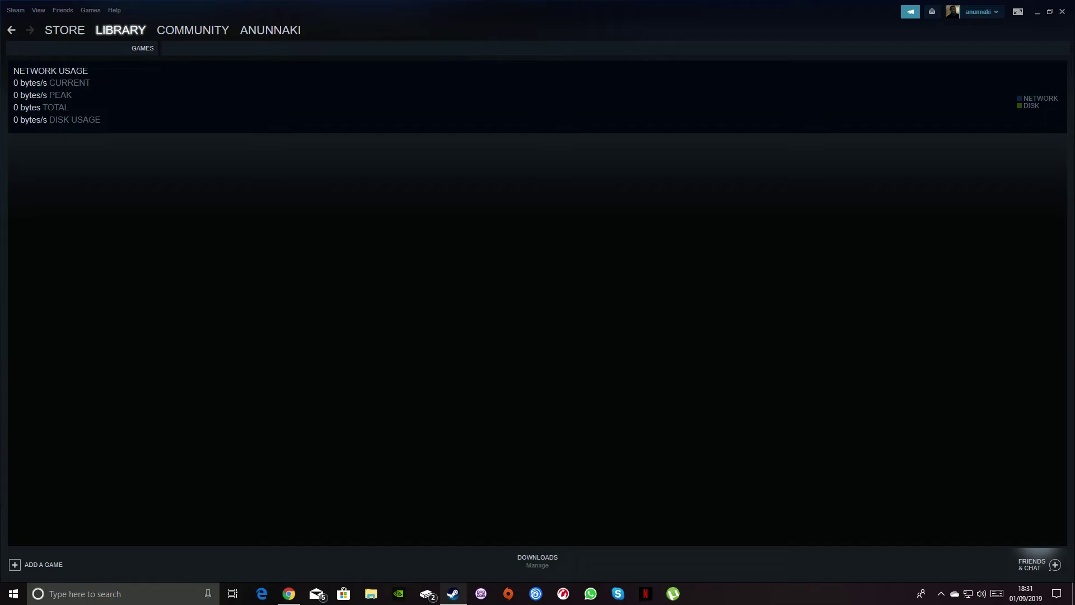
left_click(1061, 11)
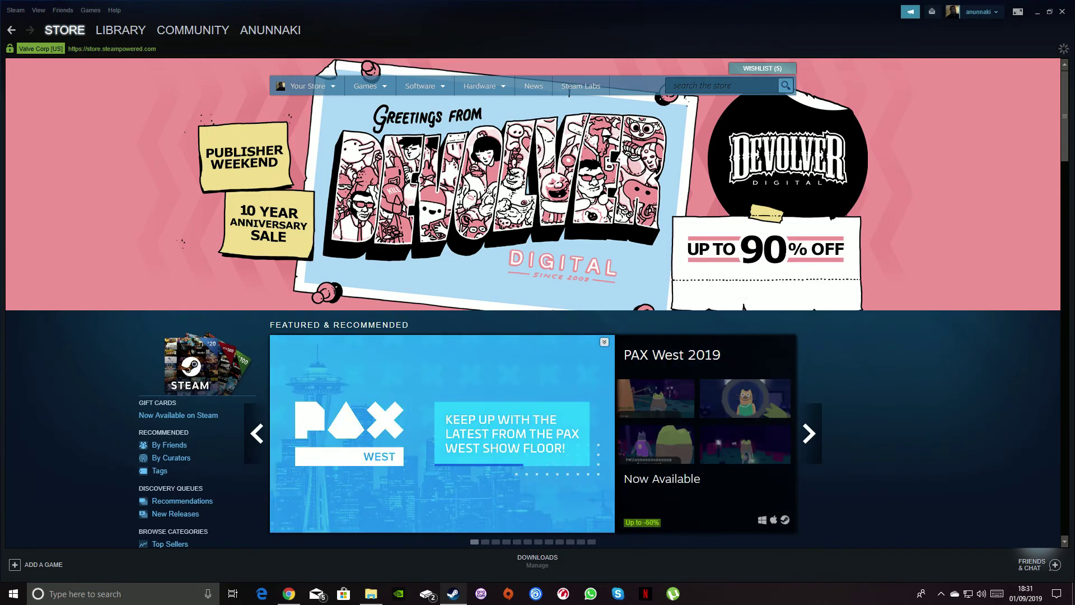
- Look over the special offers and discovery queue on the Steam store home page, and close the window
scroll(534, 302, "down", 8)
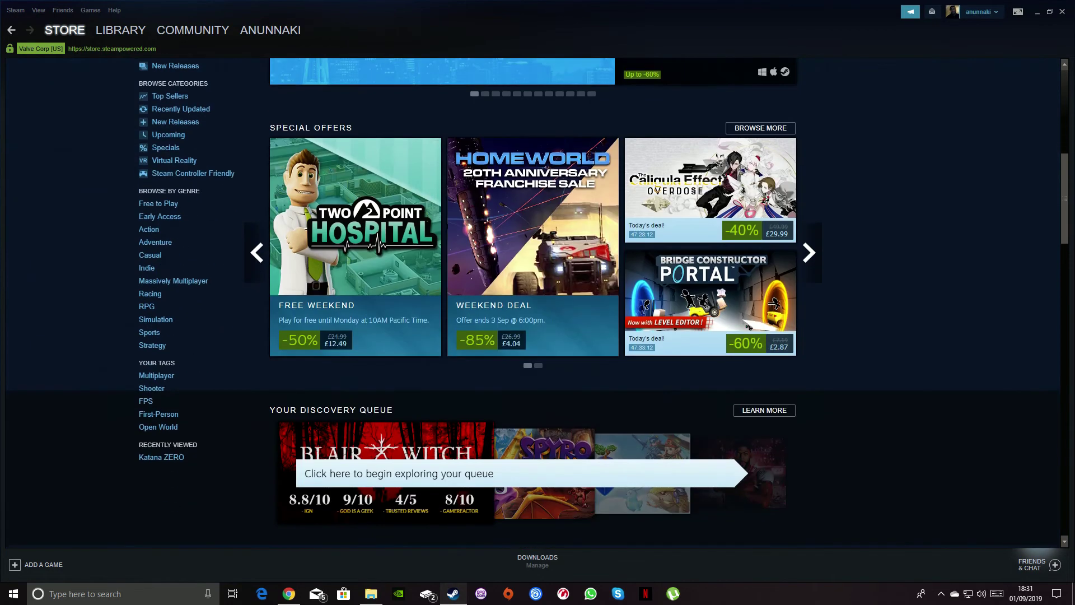
scroll(533, 303, "up", 6)
scroll(534, 302, "down", 4)
scroll(533, 302, "down", 3)
scroll(533, 303, "down", 8)
scroll(533, 303, "up", 12)
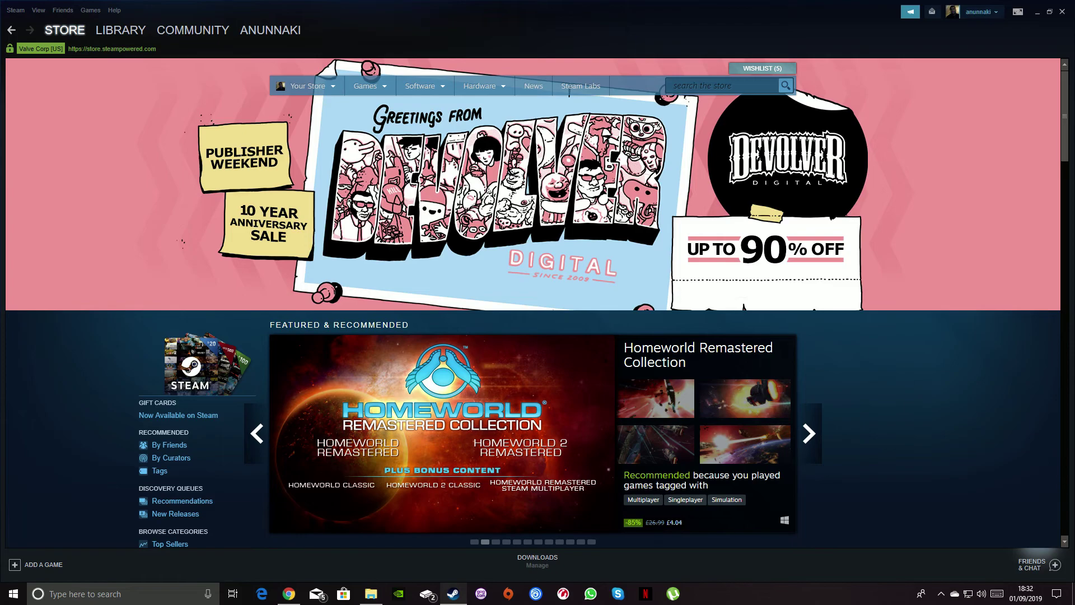
key("alt+F4")
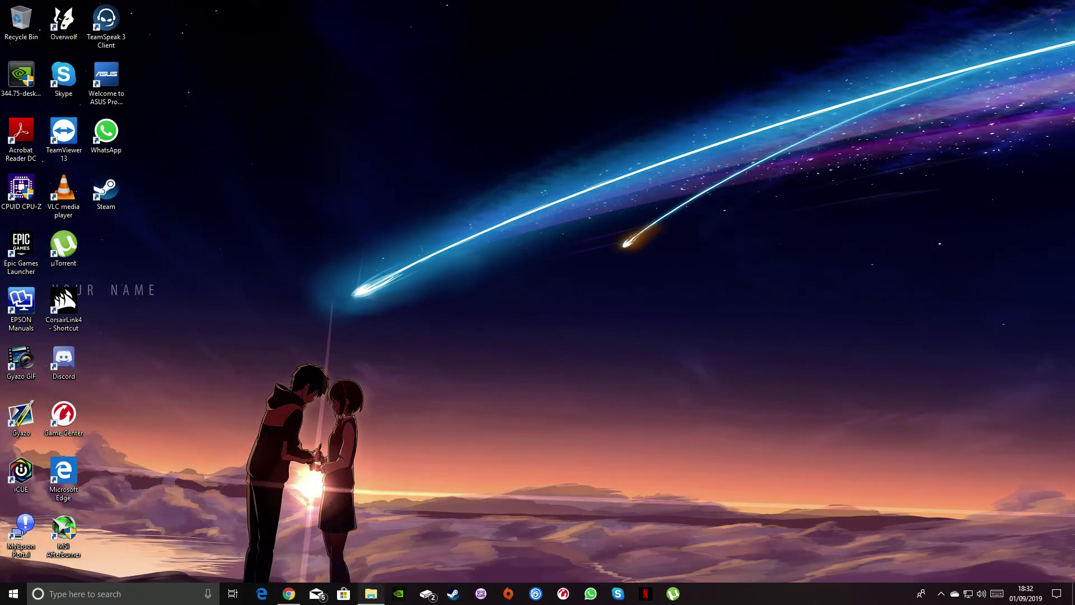